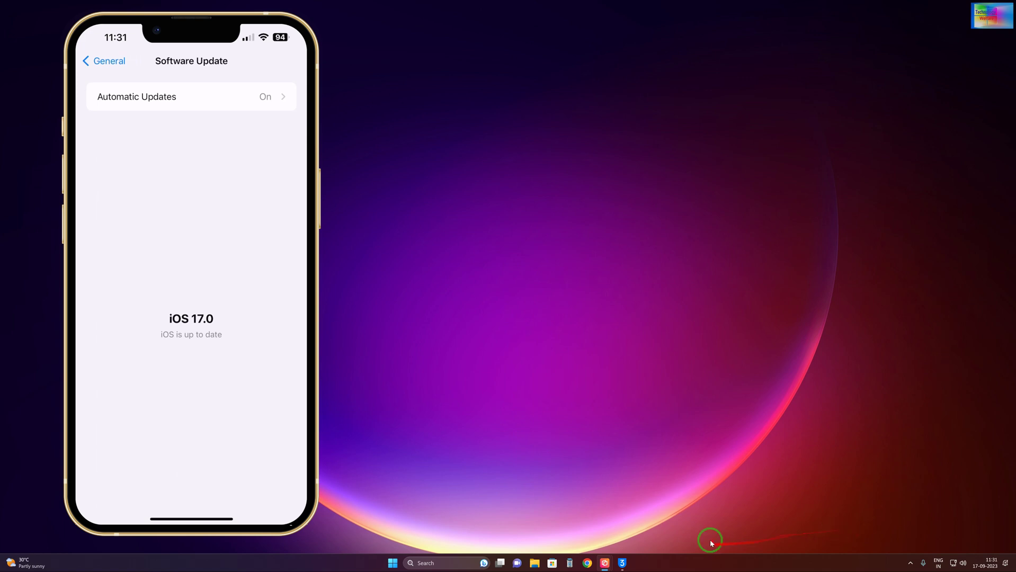
Launch 3uTools, move its window up and right, and dismiss the 'Device is connected!' reminder.
left_click(623, 564)
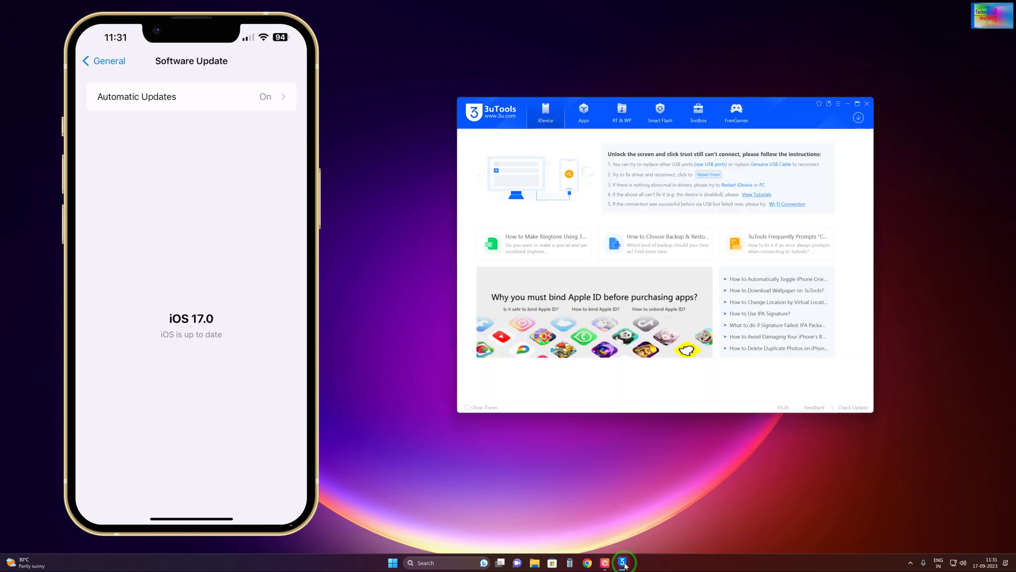
left_click_drag(785, 122, 818, 89)
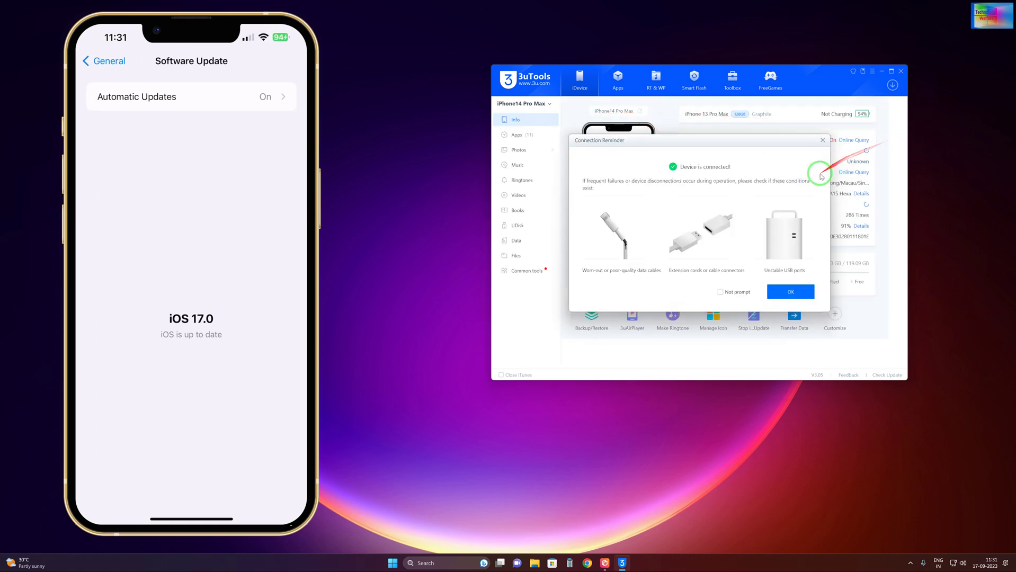
left_click(802, 296)
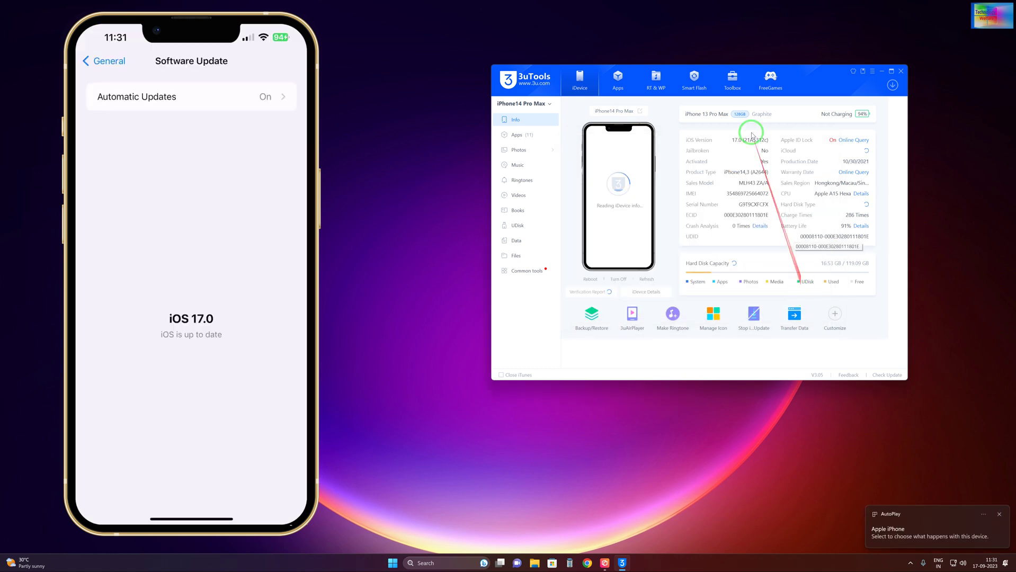
In Smart Flash, refresh the Easy Flash list and start downloading the iOS 16.6.1 firmware.
left_click(702, 79)
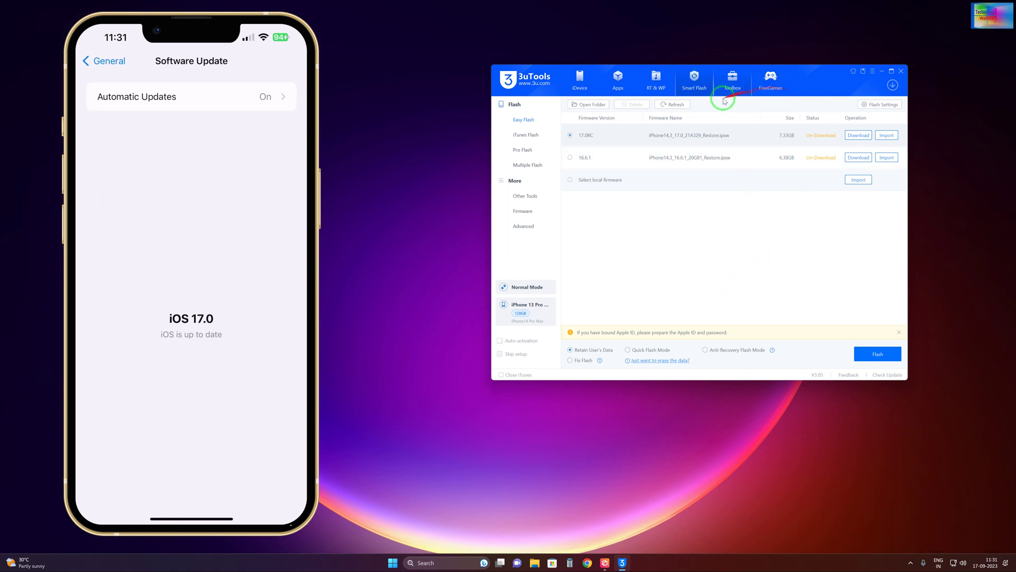
left_click(677, 106)
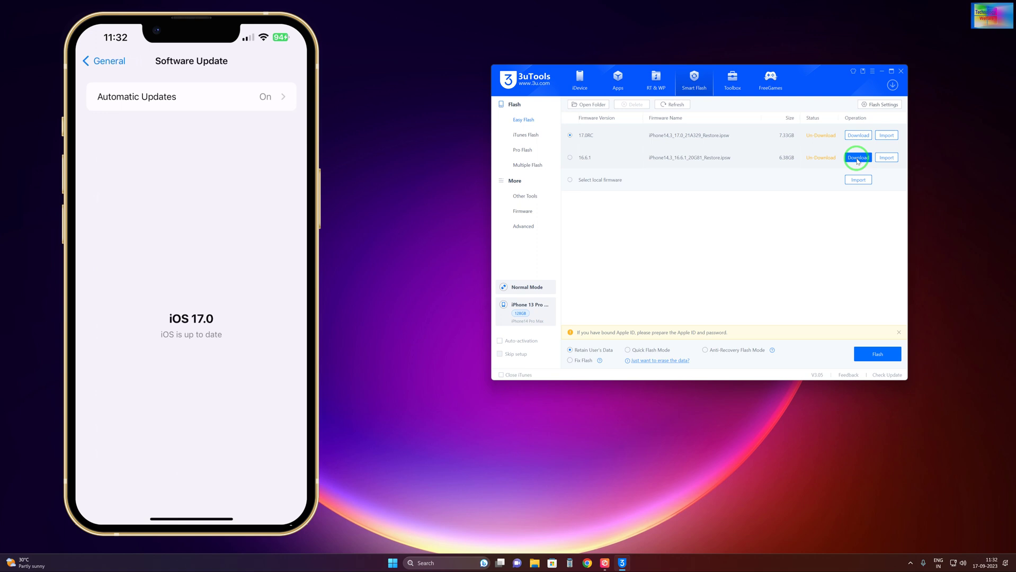
left_click(858, 158)
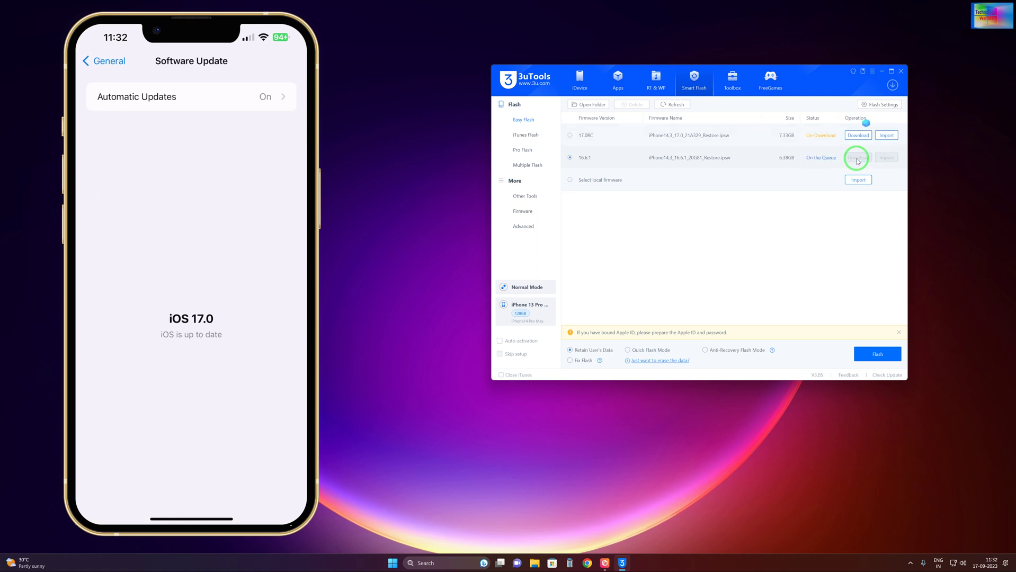
Pause and delete the 16.6.1 firmware download task in Downloads, then close Downloads.
left_click(892, 87)
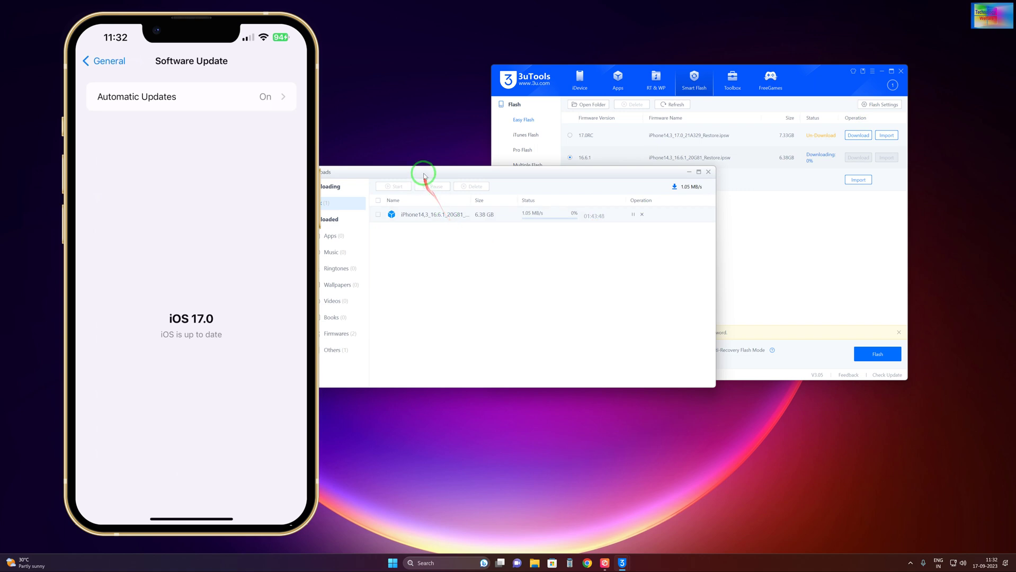
left_click_drag(424, 175, 617, 197)
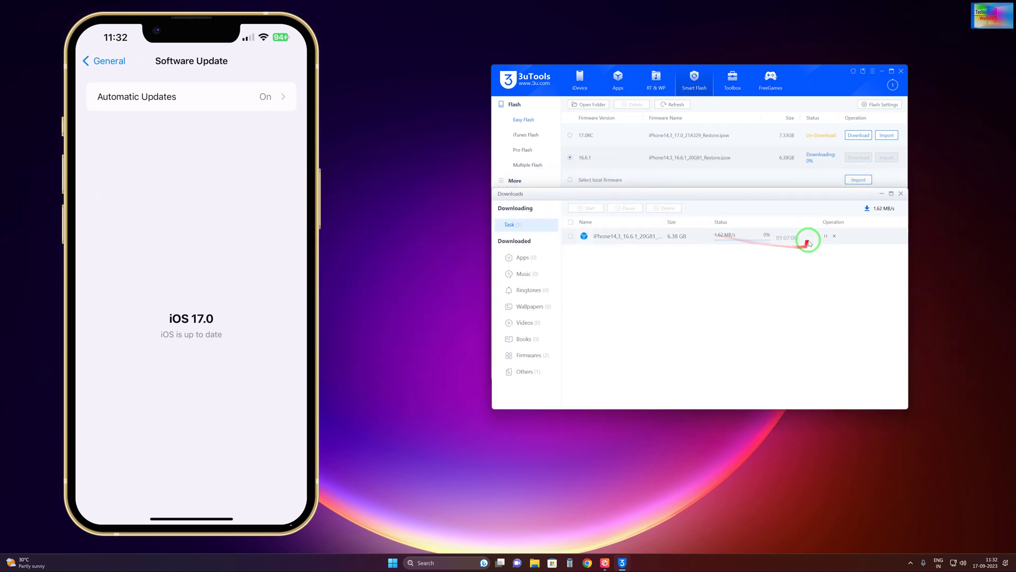
left_click(822, 238)
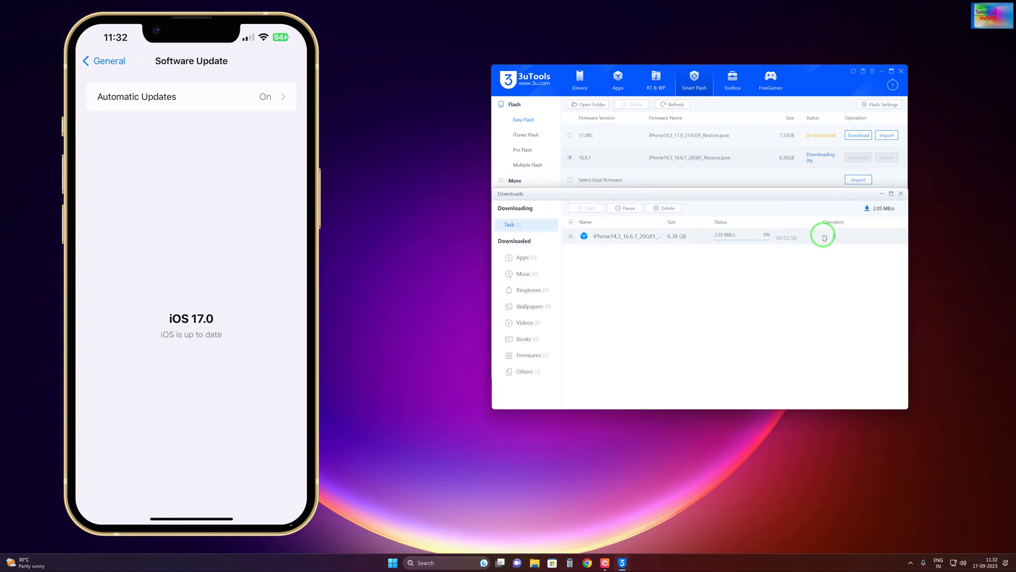
left_click(824, 237)
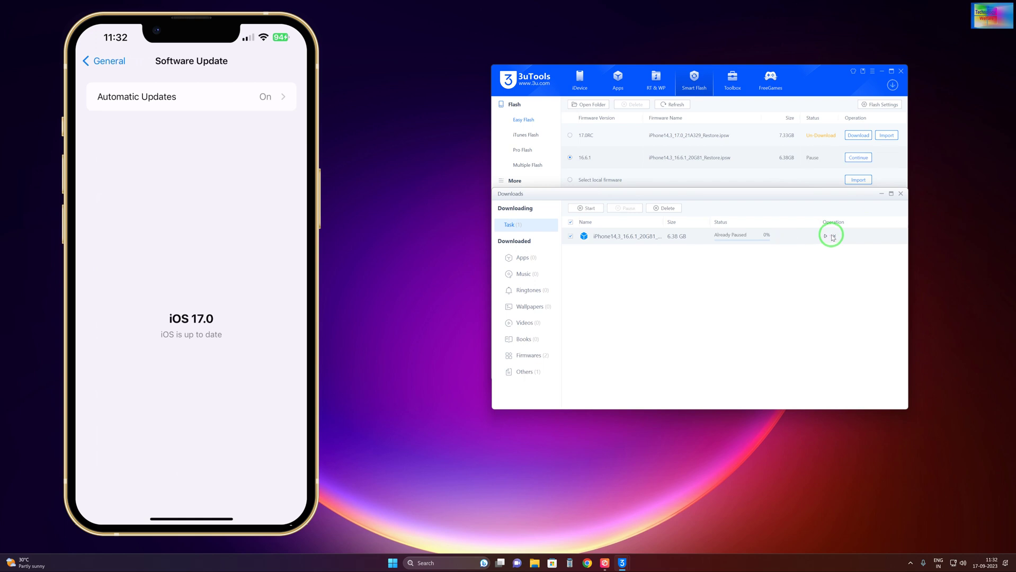
left_click(834, 237)
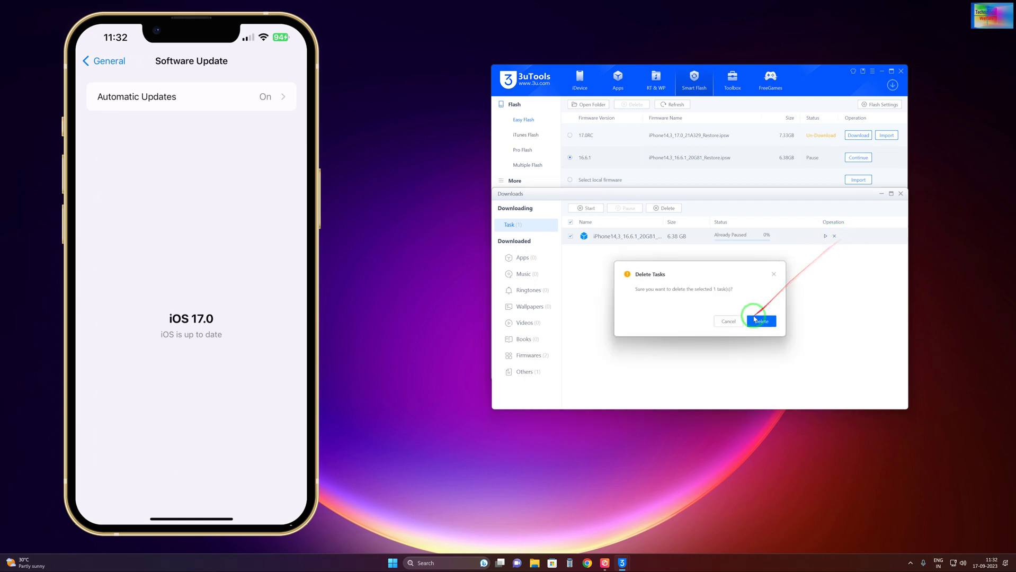
left_click(761, 321)
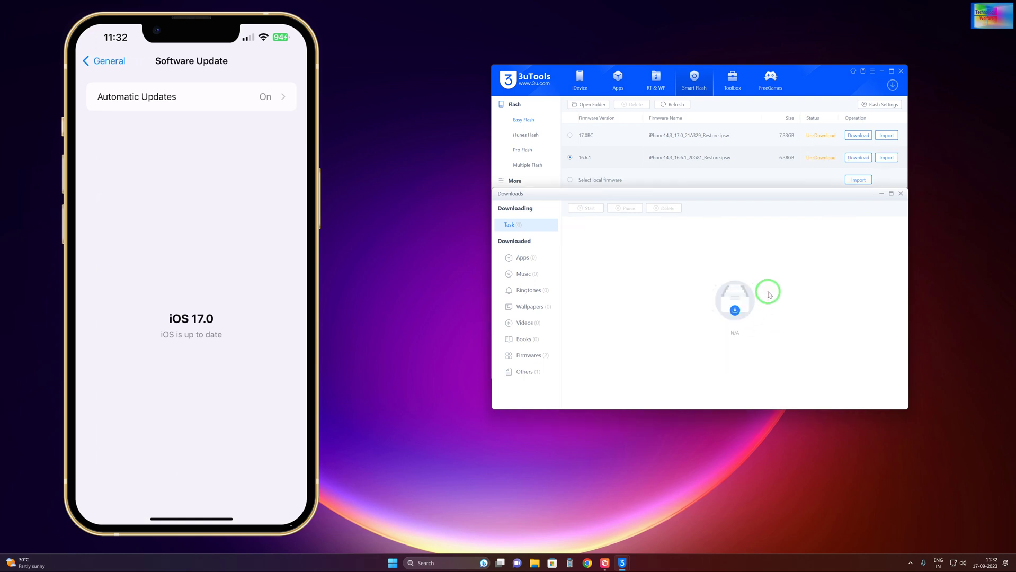
left_click(901, 194)
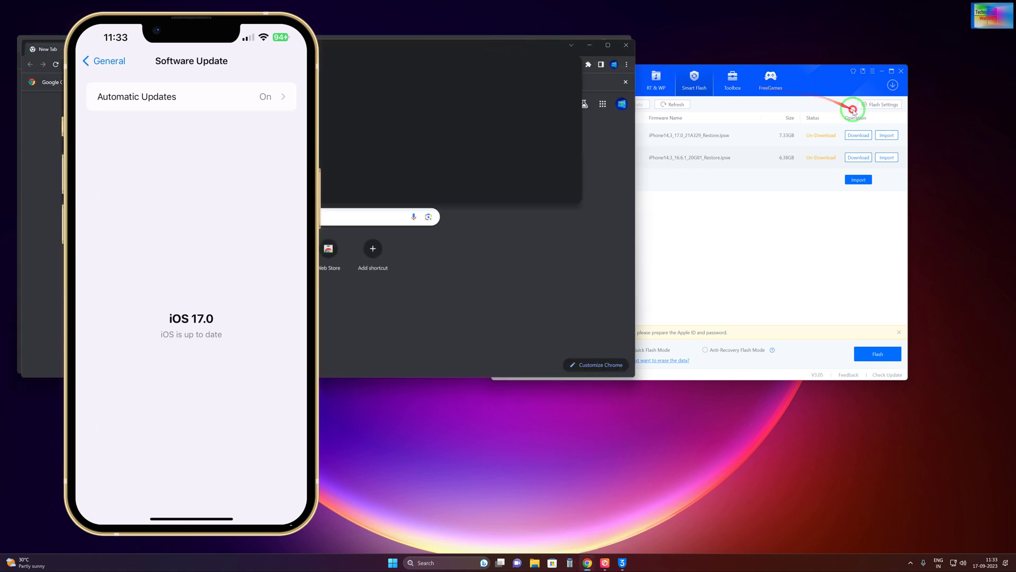
Move Chrome to the right side and search the web for 'ipsw'.
left_click(624, 41)
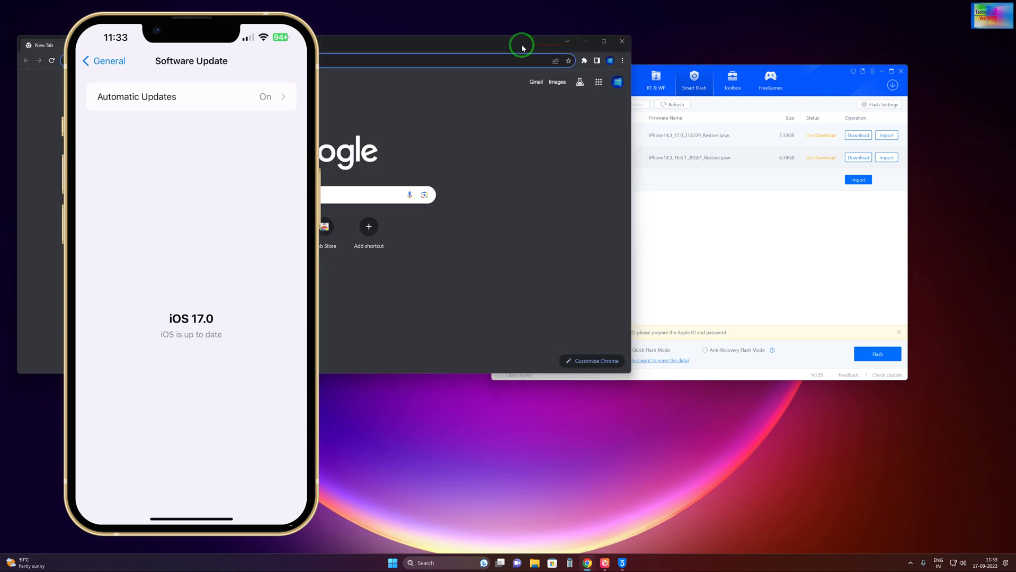
left_click_drag(503, 39, 900, 57)
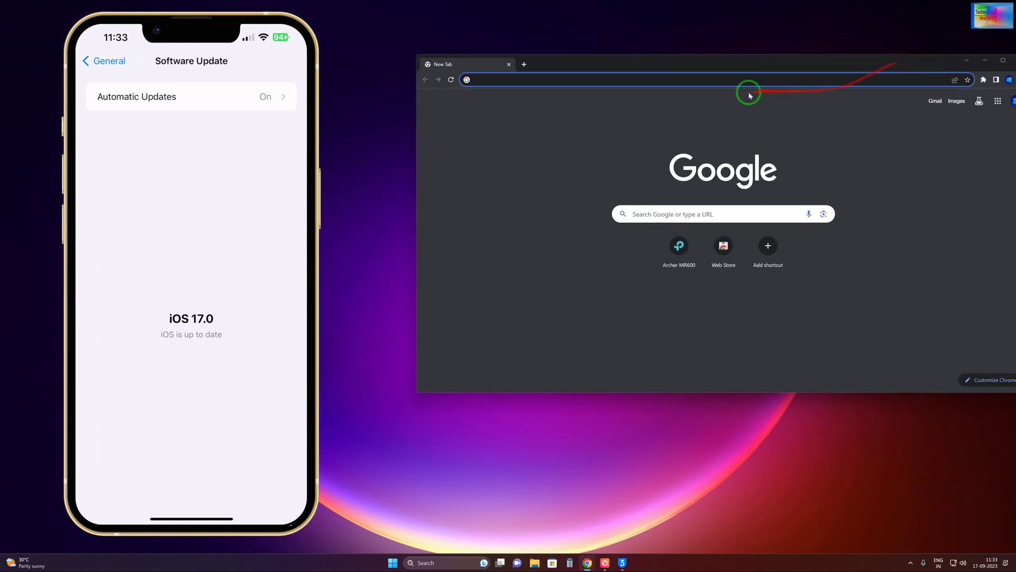
left_click(728, 78)
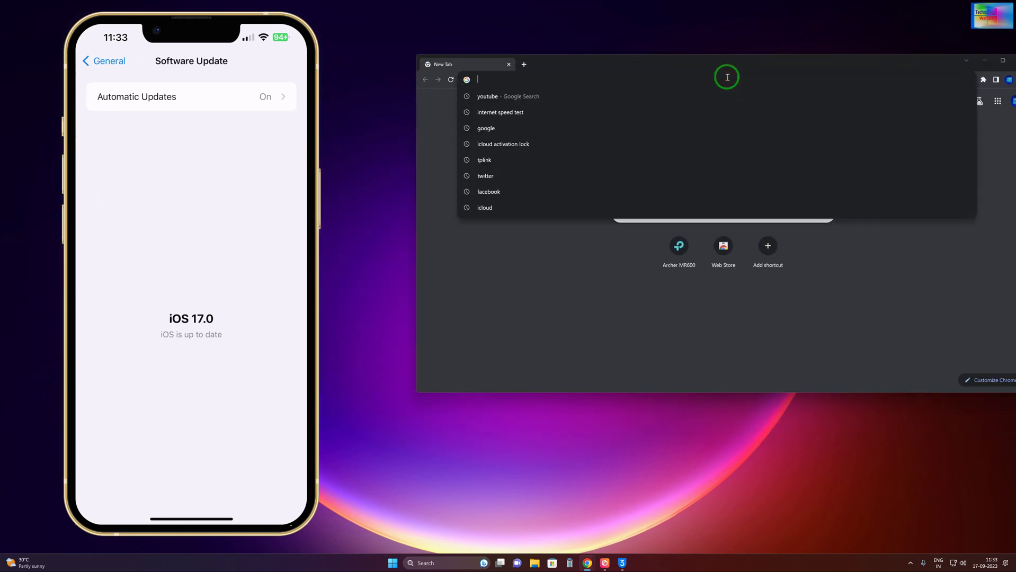
type("ipsw")
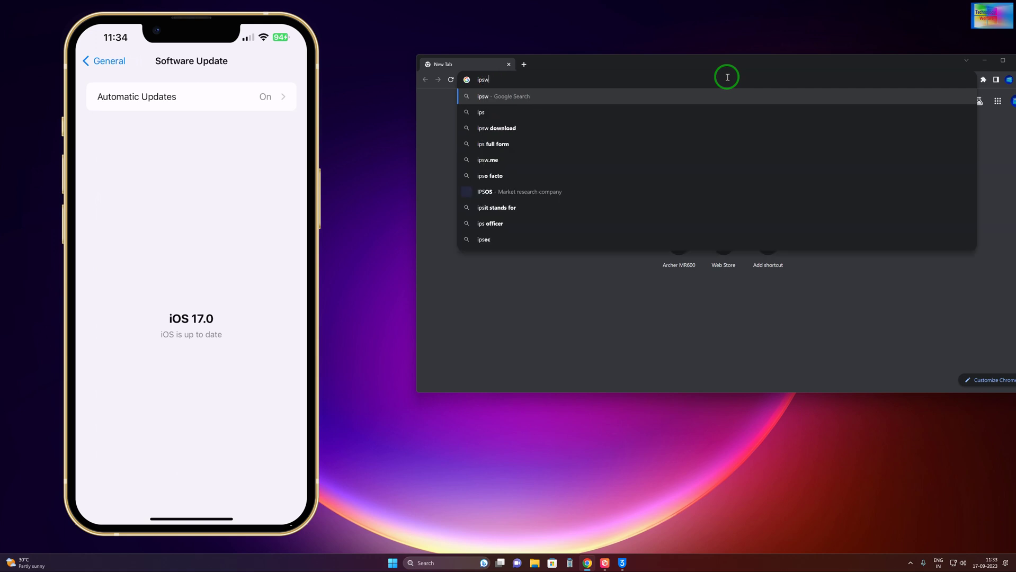
key("Return")
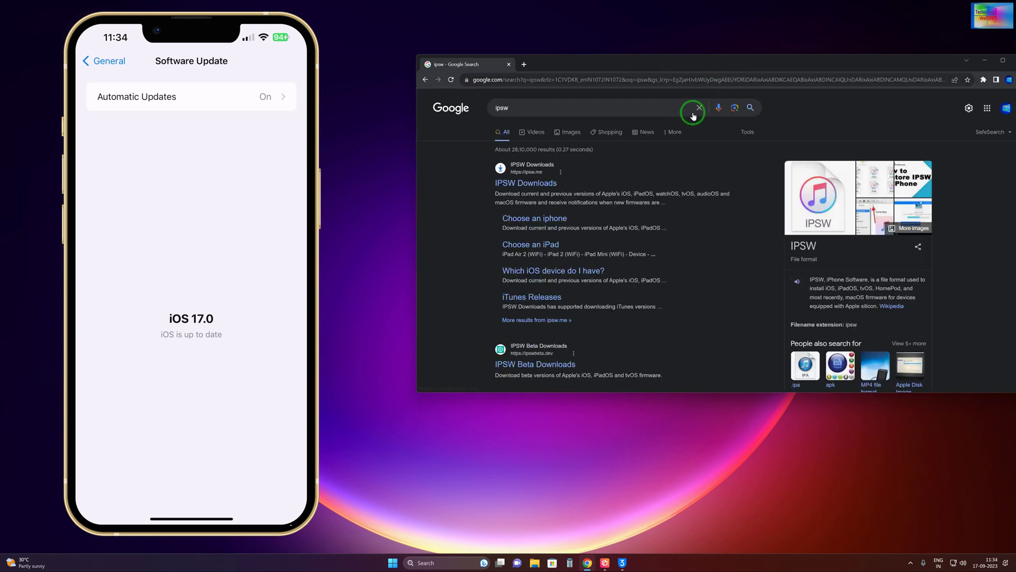
Open ipsw.me, choose iPhone, pick iPhone 13 Pro, and close the full-page ad.
left_click(519, 184)
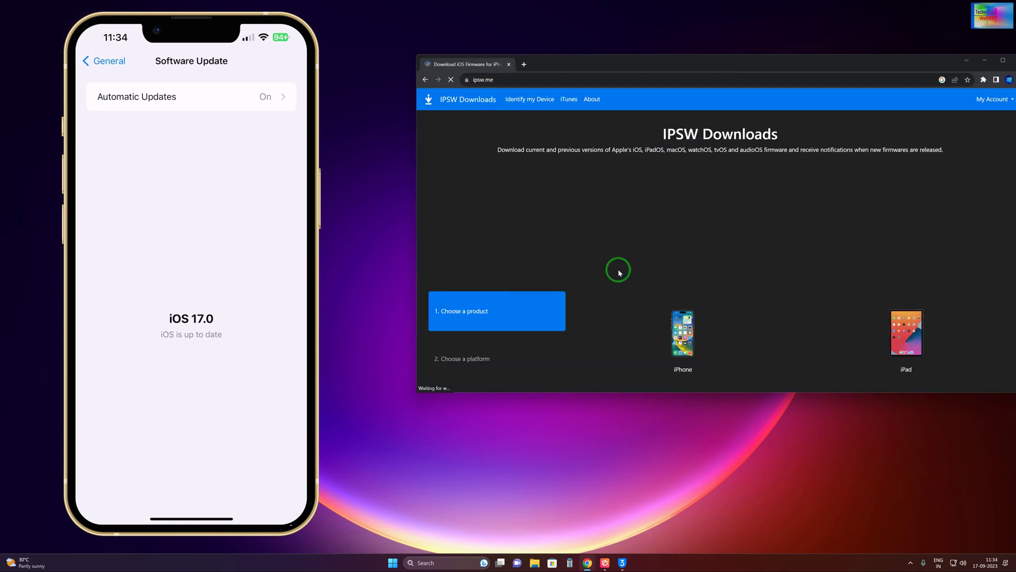
scroll(699, 262, "down", 2)
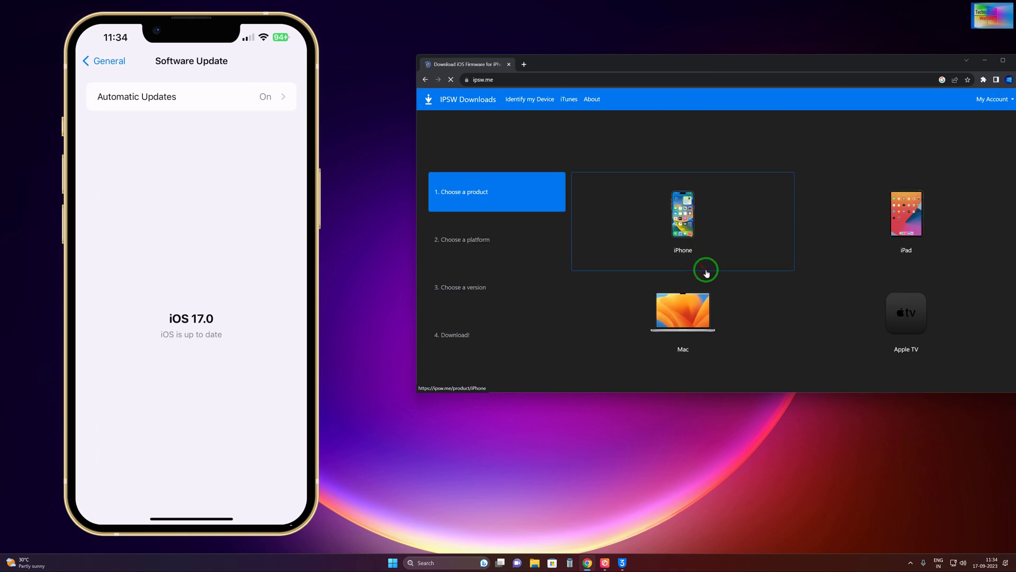
left_click(675, 230)
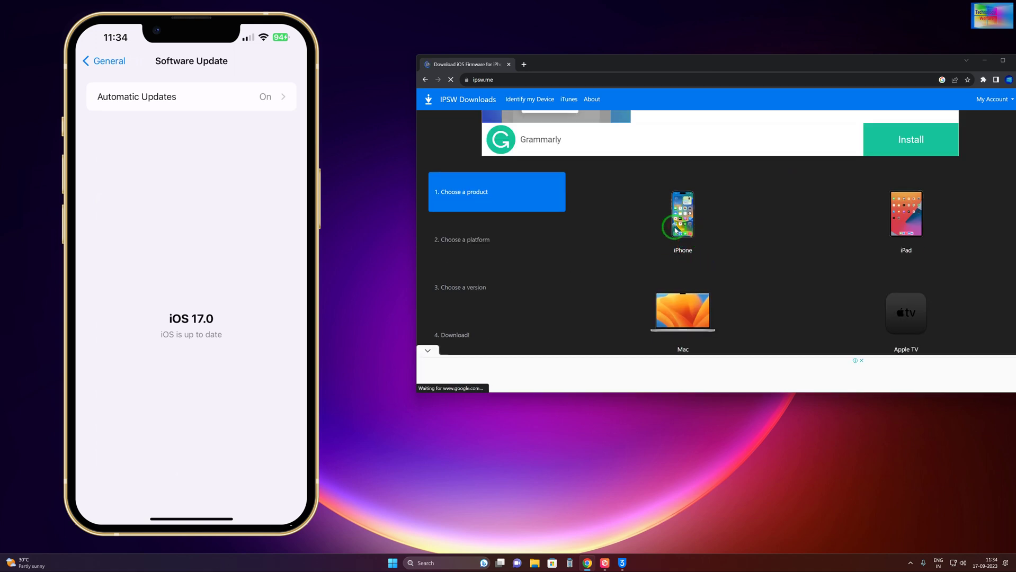
scroll(663, 276, "down", 3)
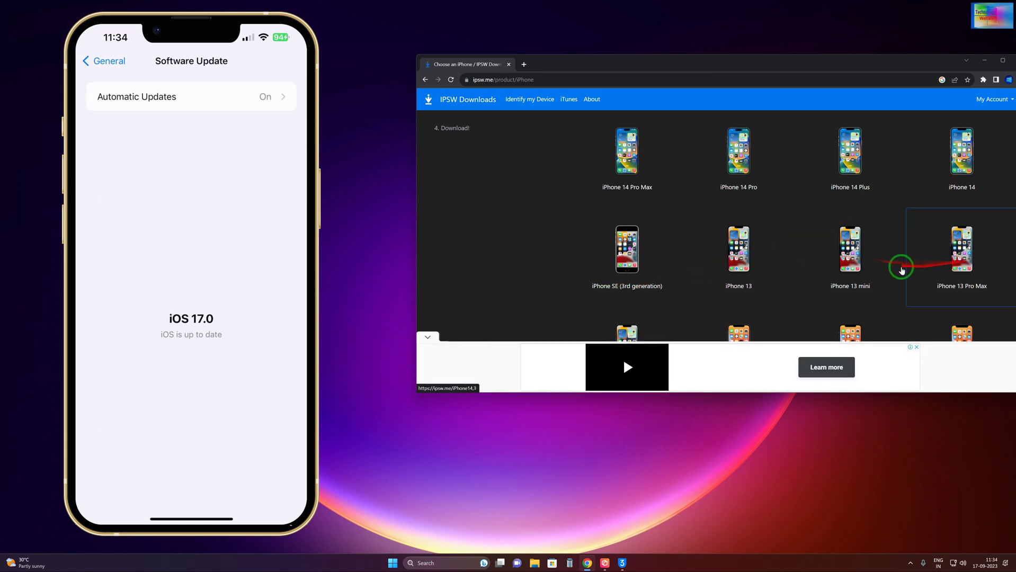
scroll(874, 263, "down", 2)
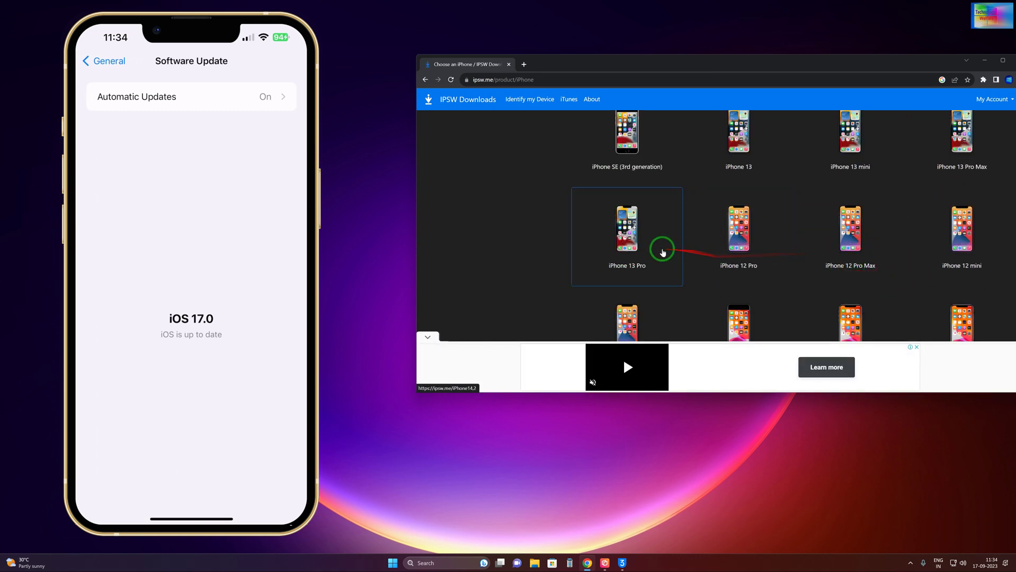
left_click(639, 239)
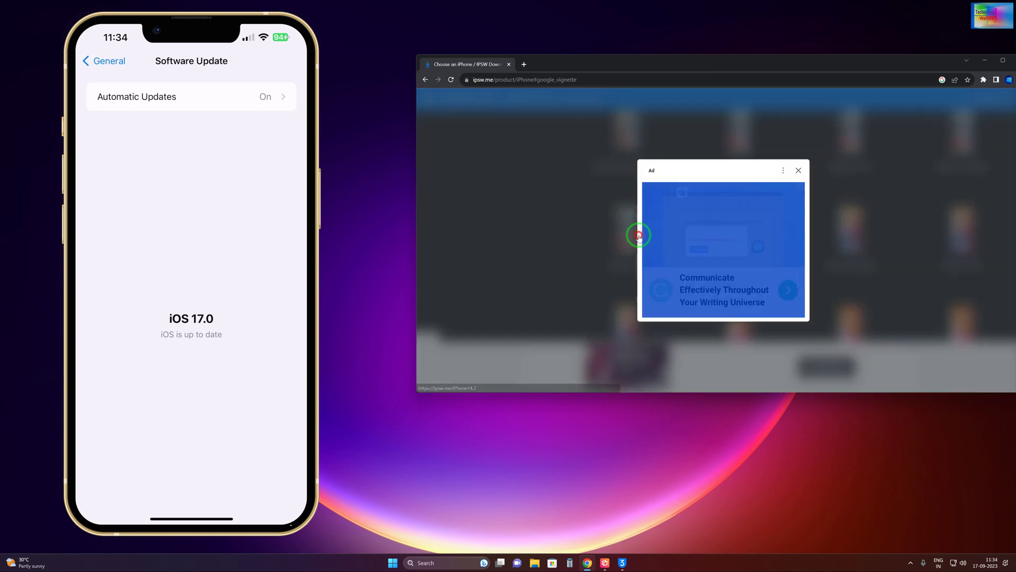
left_click(800, 169)
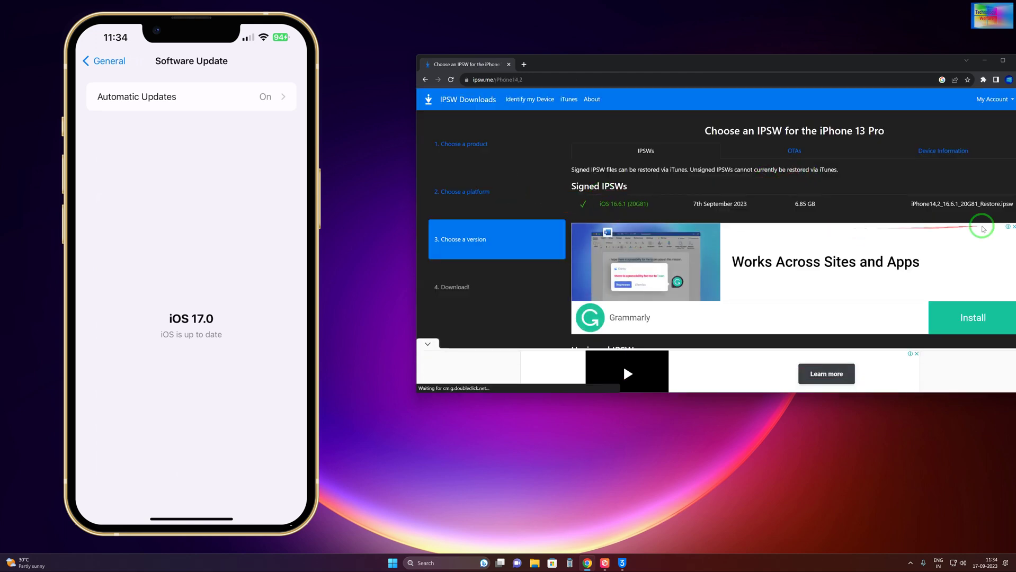
Open the iPhone 13 Pro Max iOS 16.6.1 (20G81) page and enlarge the Chrome window.
left_click(425, 80)
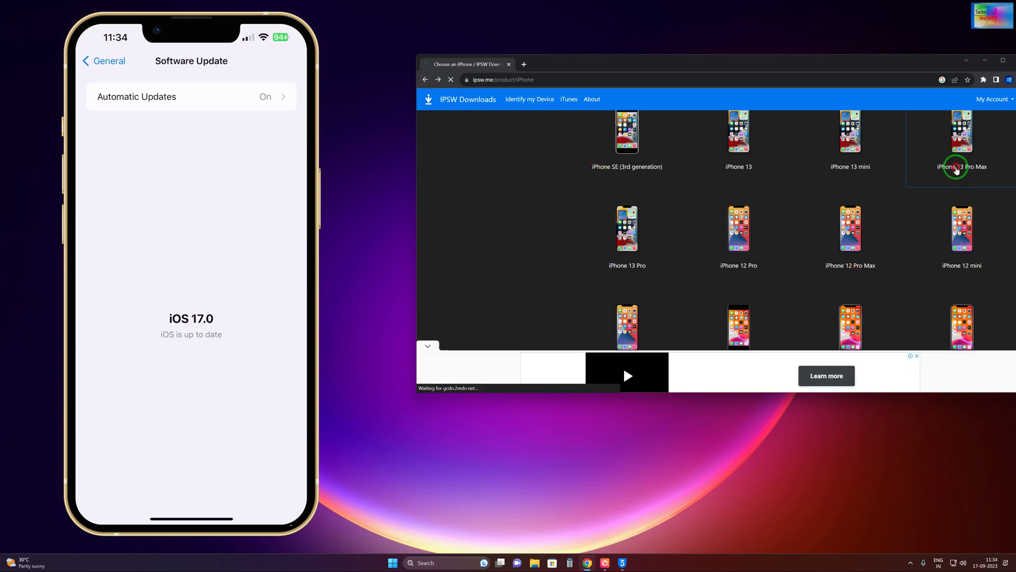
left_click(957, 170)
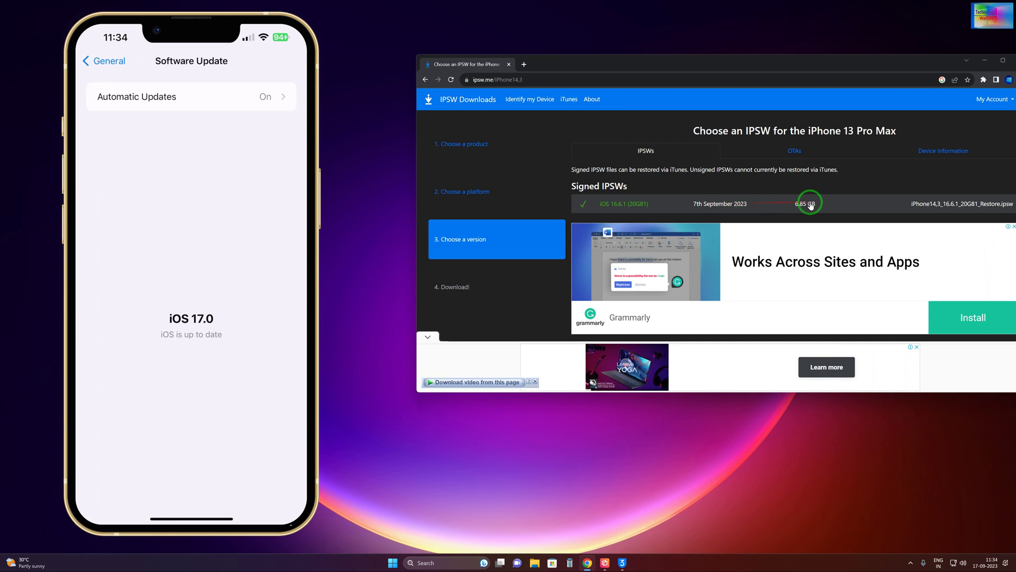
left_click(664, 206)
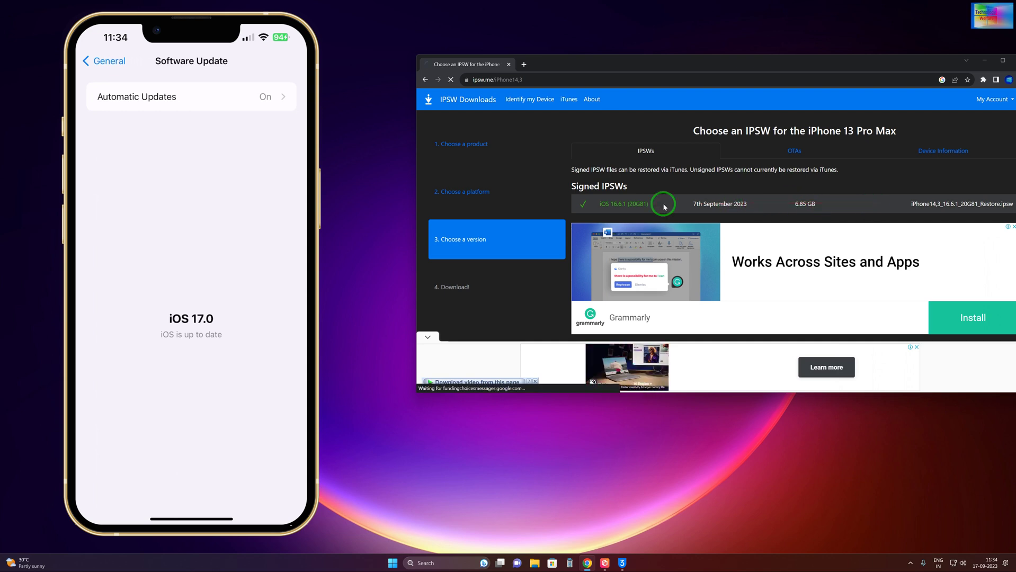
scroll(775, 306, "down", 4)
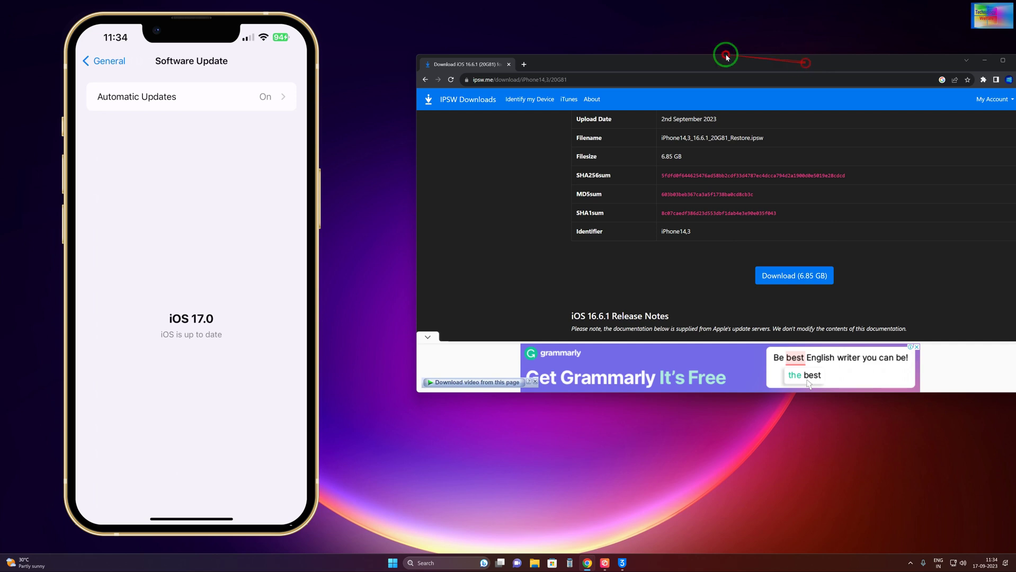
mouse_move(721, 57)
left_mouse_down()
mouse_move(681, 36)
mouse_move(728, 45)
left_mouse_up()
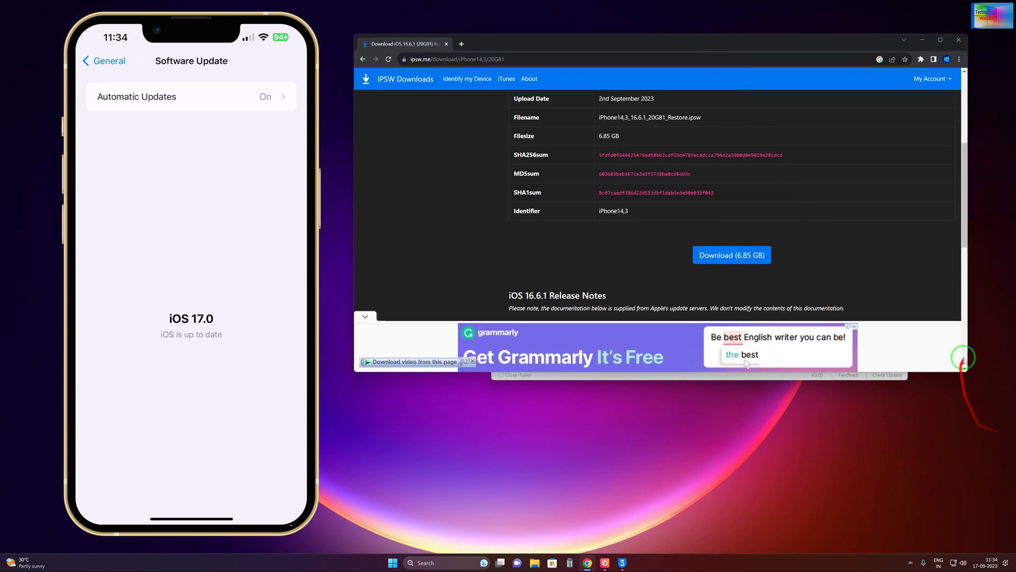
left_click_drag(957, 373, 956, 398)
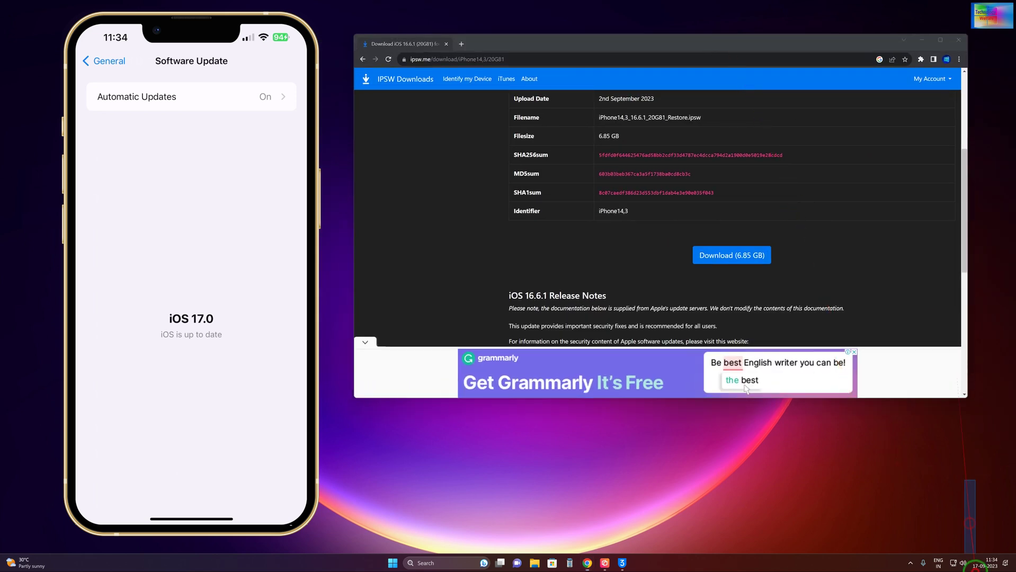
Bring 3uTools forward and cancel importing a local file for the 16.6.1 firmware.
left_click(622, 562)
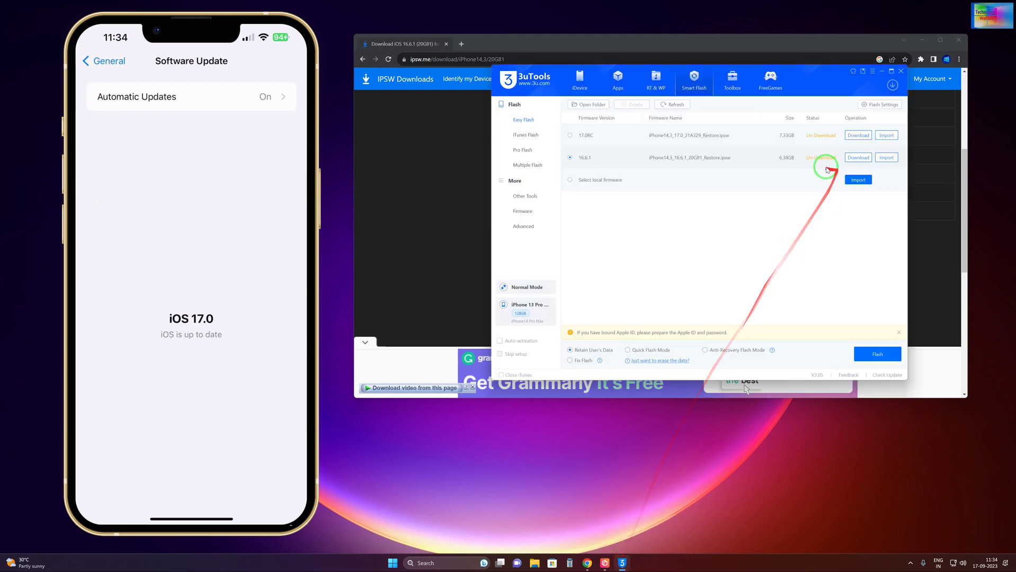
left_click(897, 158)
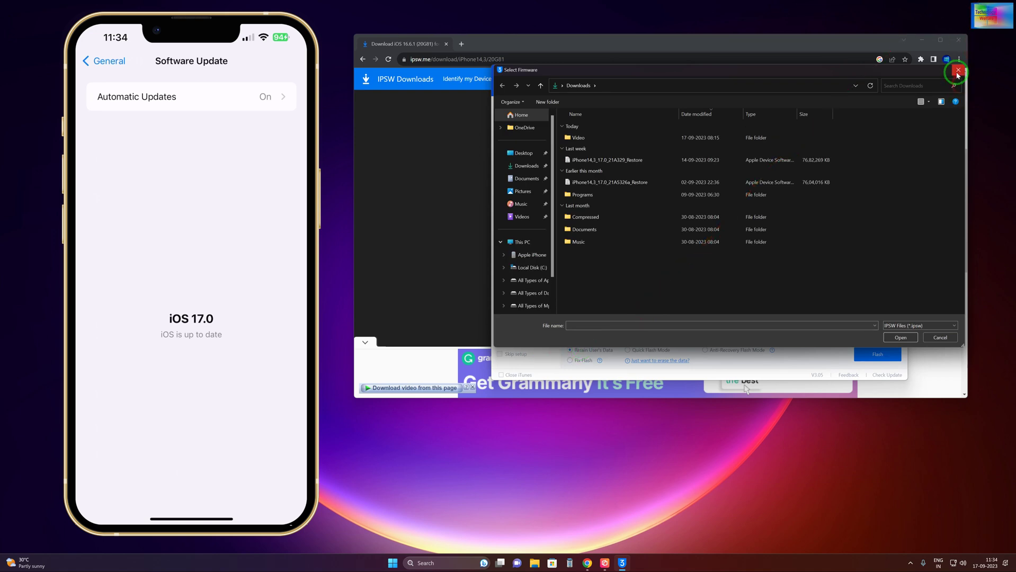
key("Escape")
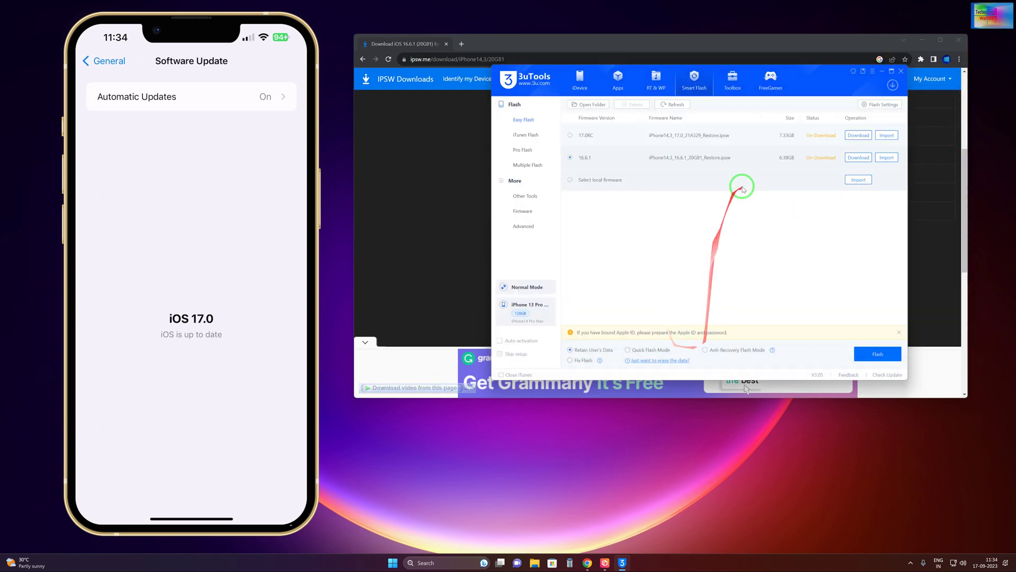
Close 3uTools and review the 6.85 GB iPhone14,3_16.6.1_20G81_Restore.ipsw details on ipsw.me.
left_click(902, 71)
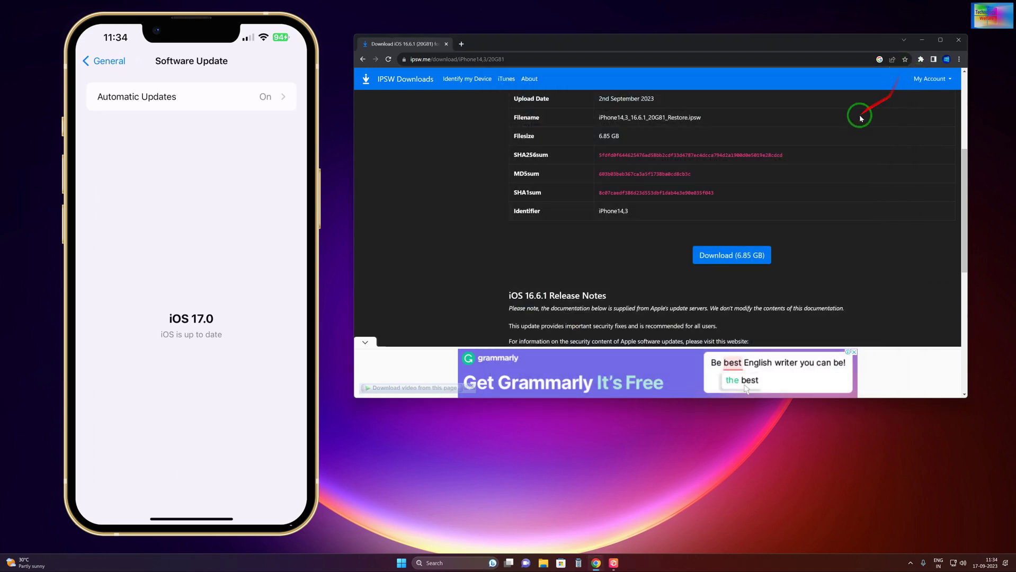
scroll(763, 185, "up", 4)
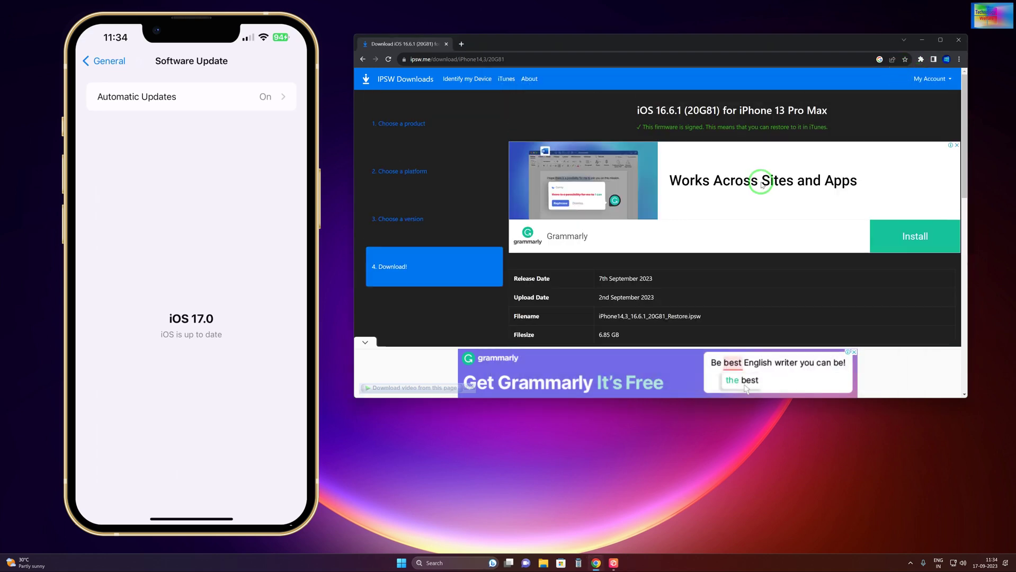
scroll(762, 184, "down", 2)
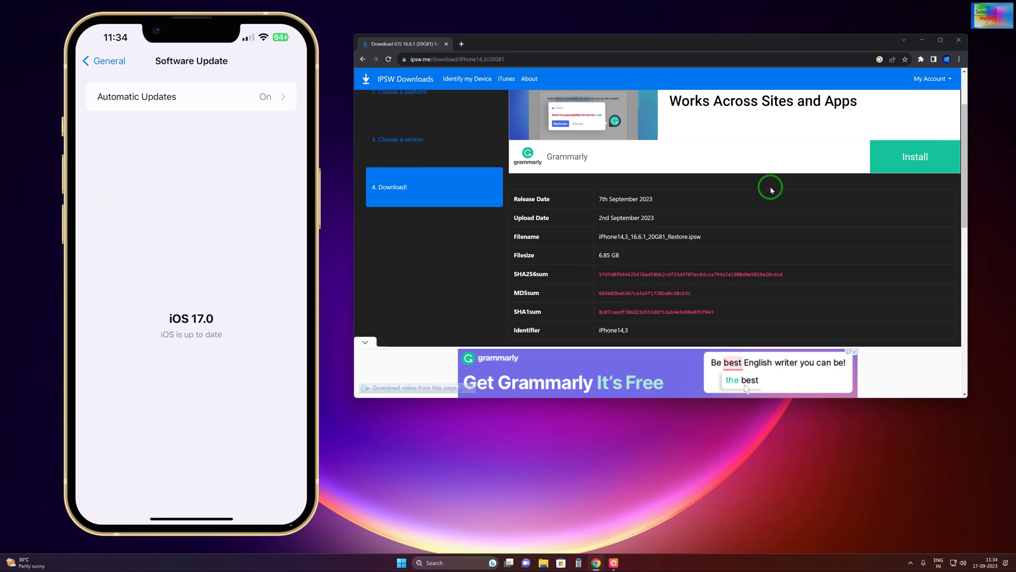